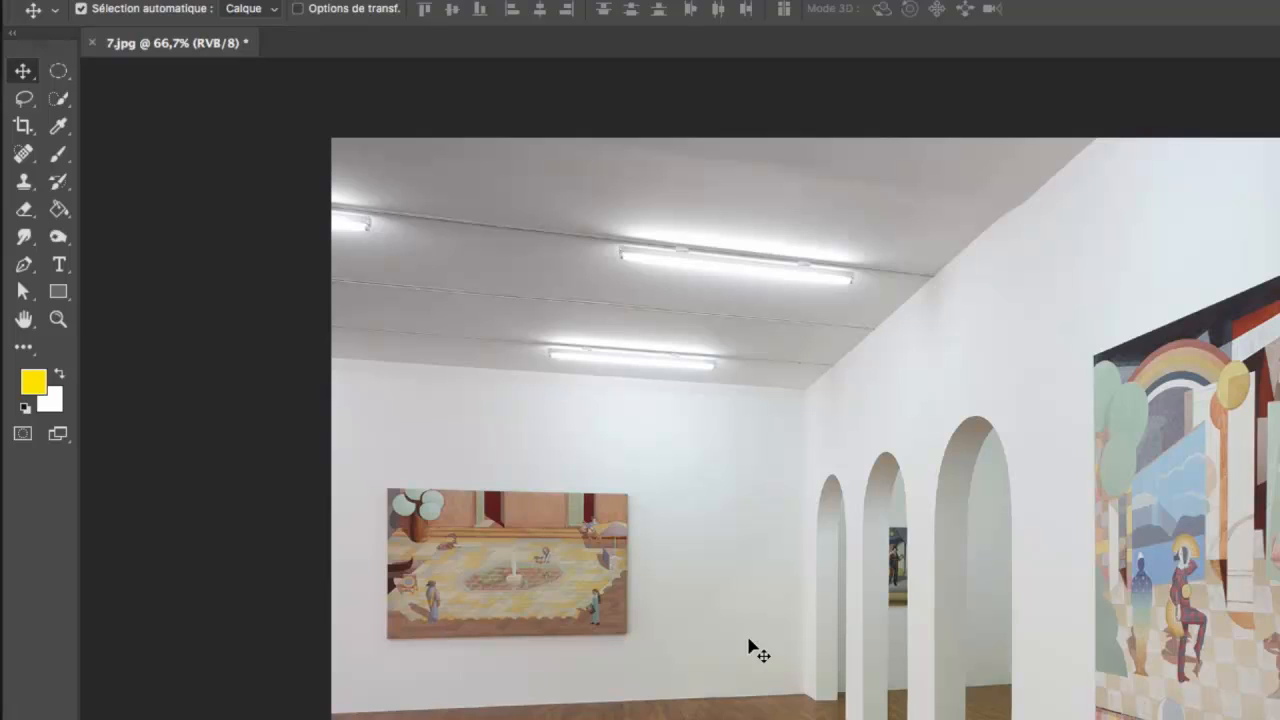
Step: Choose the Polygonal Lasso tool and magnify the gallery photo to 100%
{"action": "left_click", "coordinate": [23, 104]}
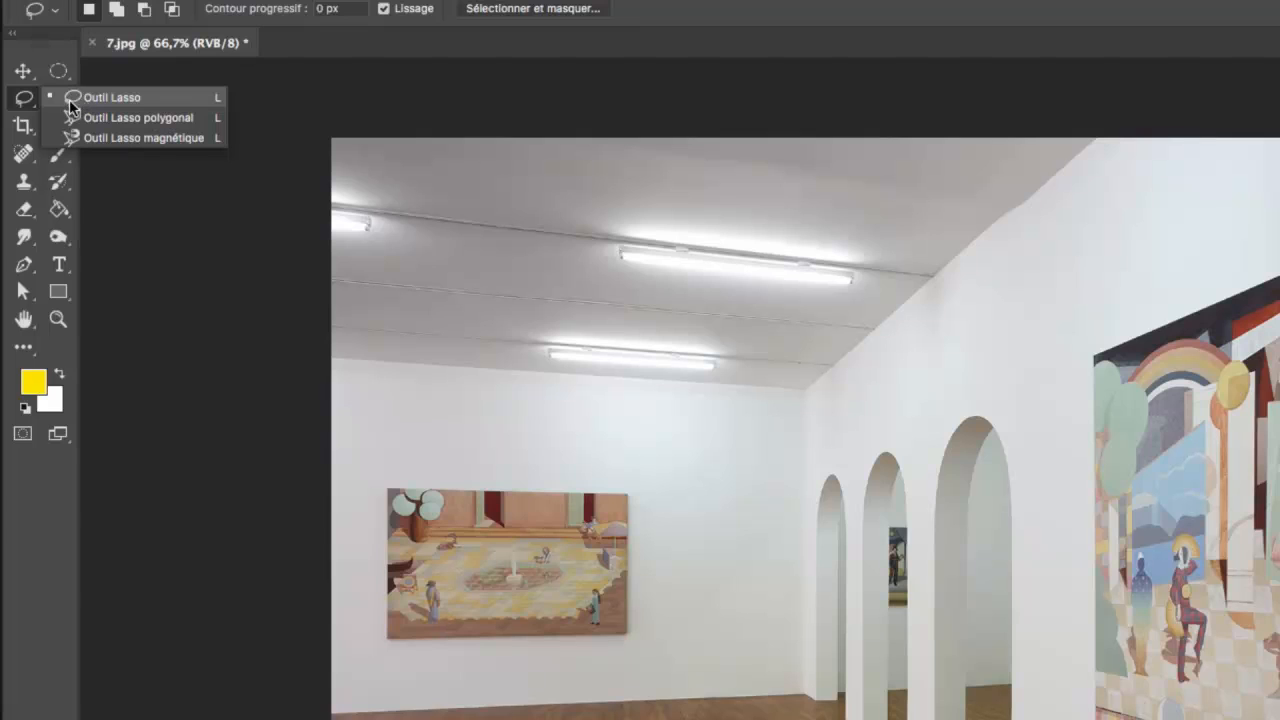
{"action": "left_click", "coordinate": [136, 116]}
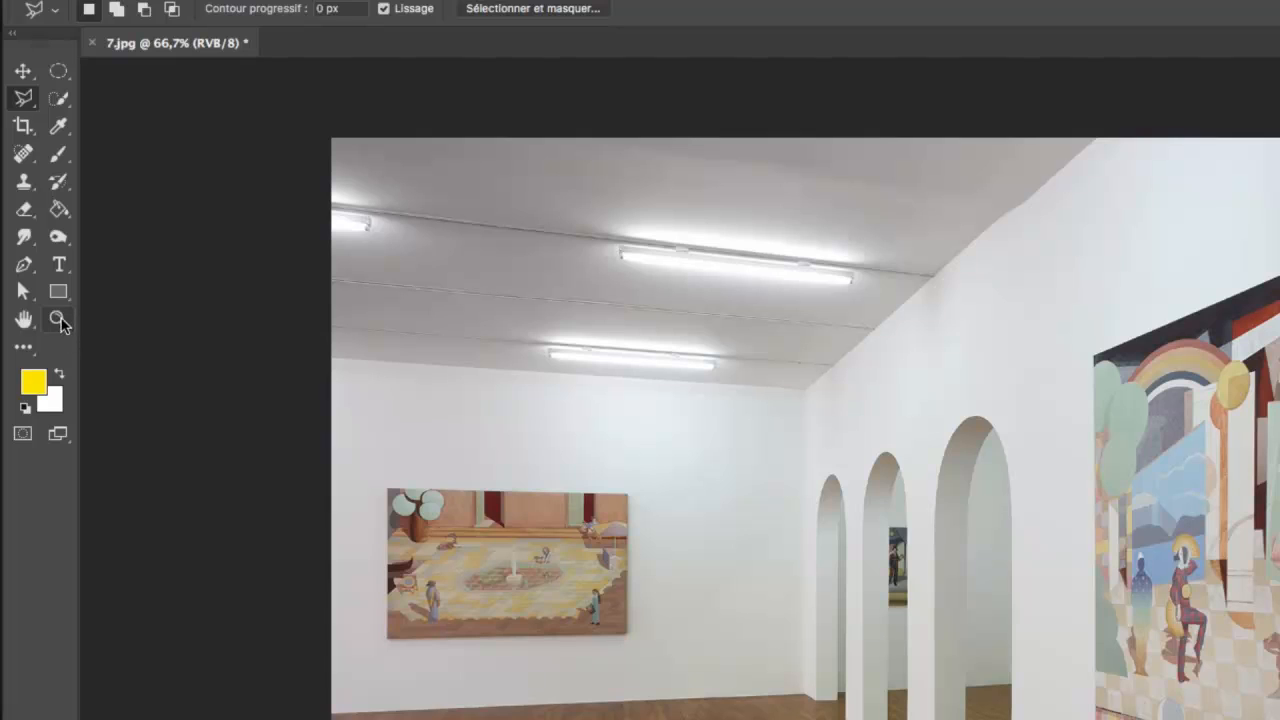
{"action": "left_click", "coordinate": [58, 319]}
{"action": "left_click", "coordinate": [480, 400]}
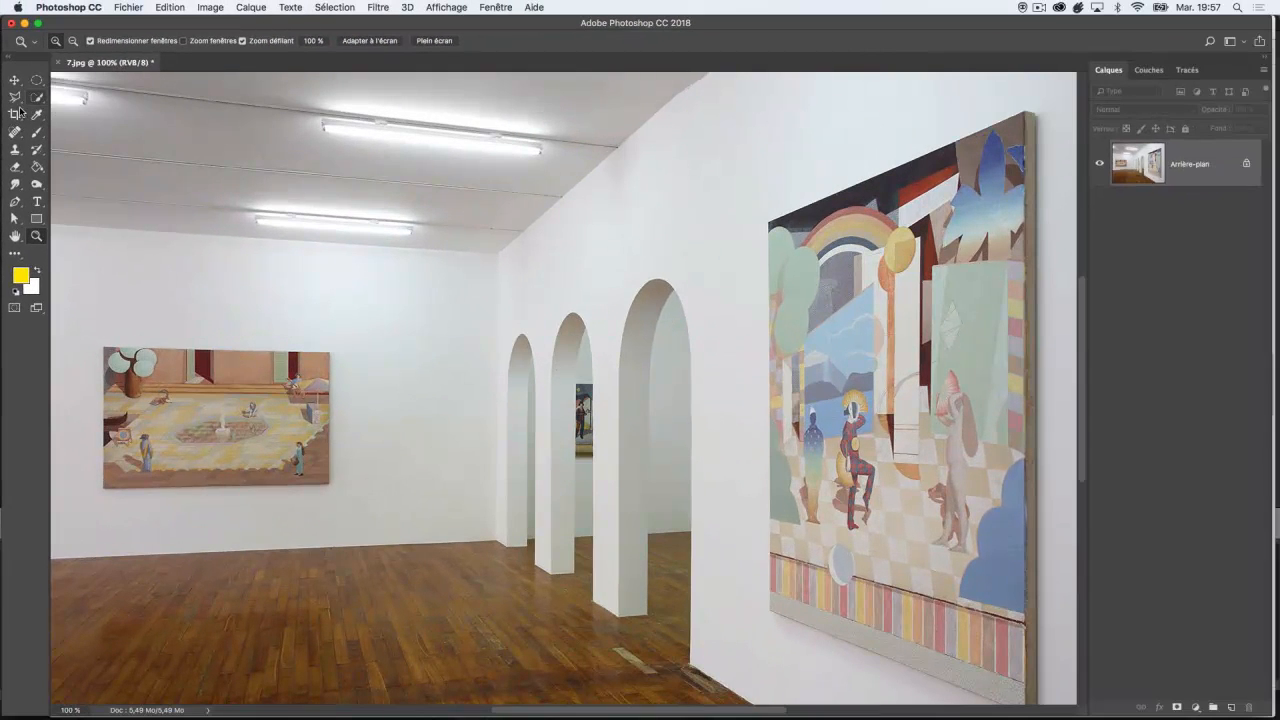
{"action": "left_click", "coordinate": [15, 97]}
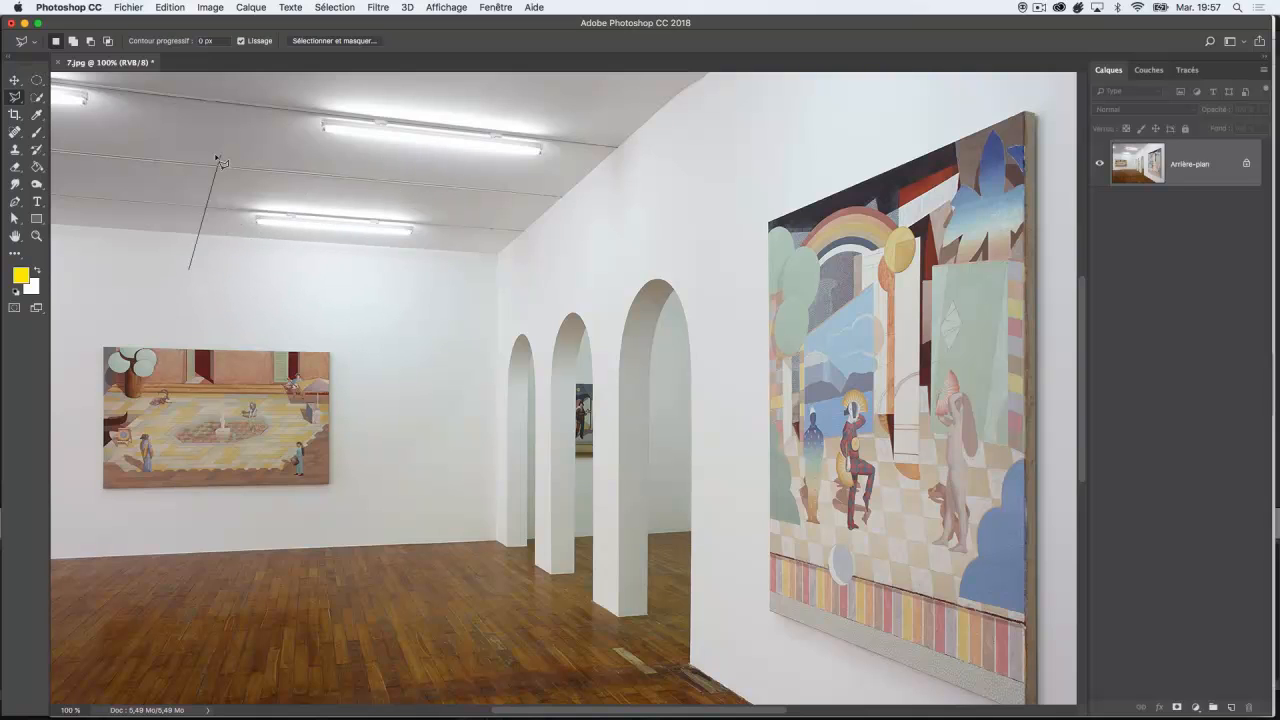
Step: Try moving a four-sided polygonal lasso selection spanning the ceiling light and back wall, and undo both the move and the selection
{"action": "left_click", "coordinate": [396, 188]}
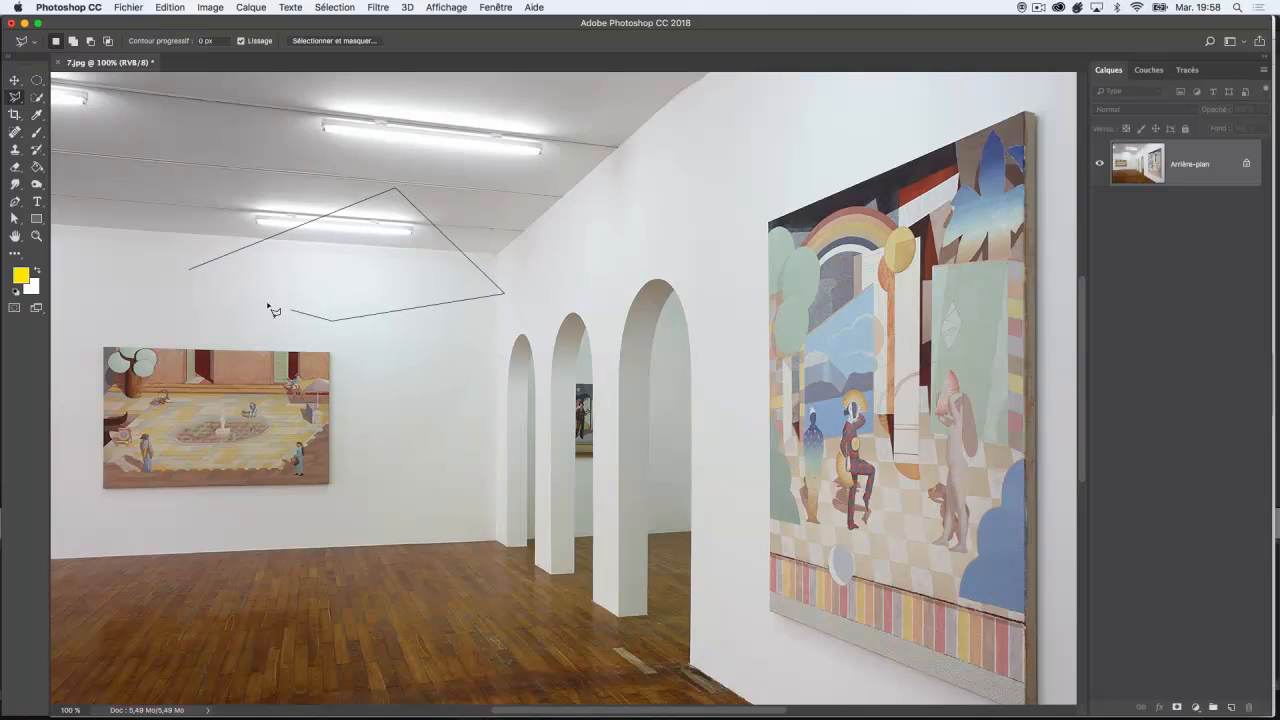
{"action": "left_click", "coordinate": [191, 270]}
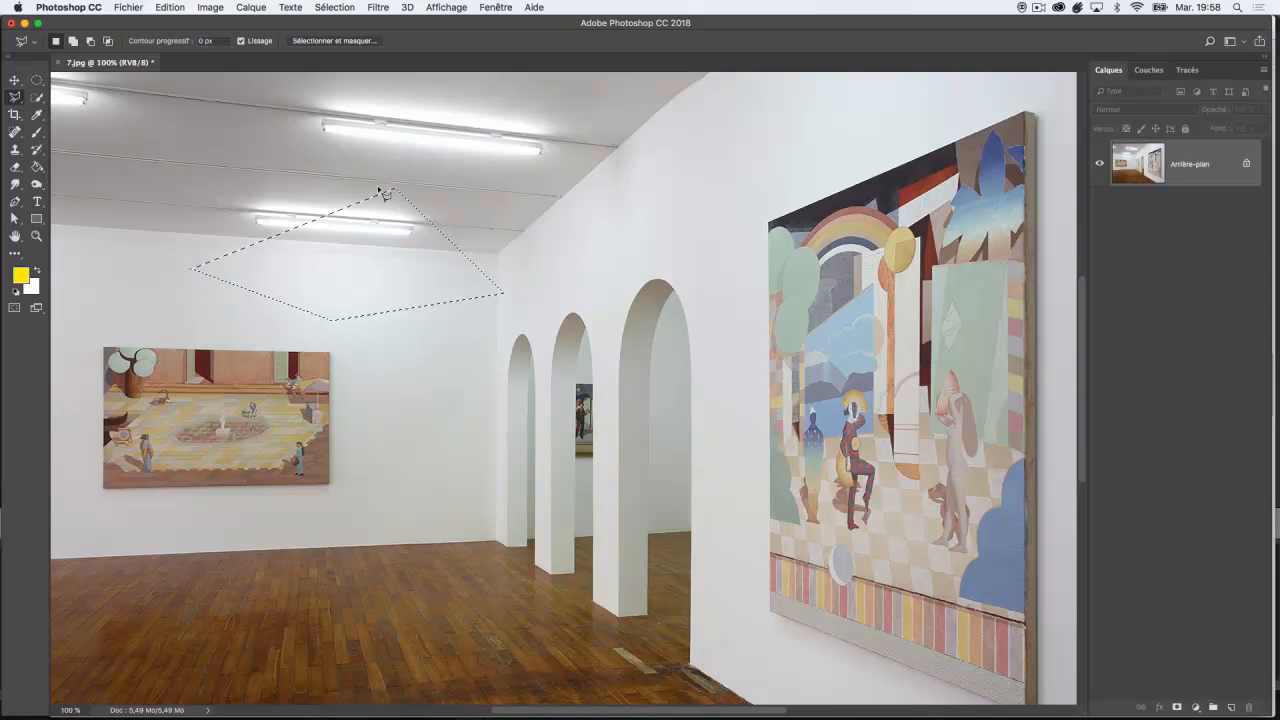
{"action": "key", "text": "v"}
{"action": "left_click_drag", "start_coordinate": [338, 247], "coordinate": [423, 213]}
{"action": "key", "text": "super+z"}
{"action": "key", "text": "super+z"}
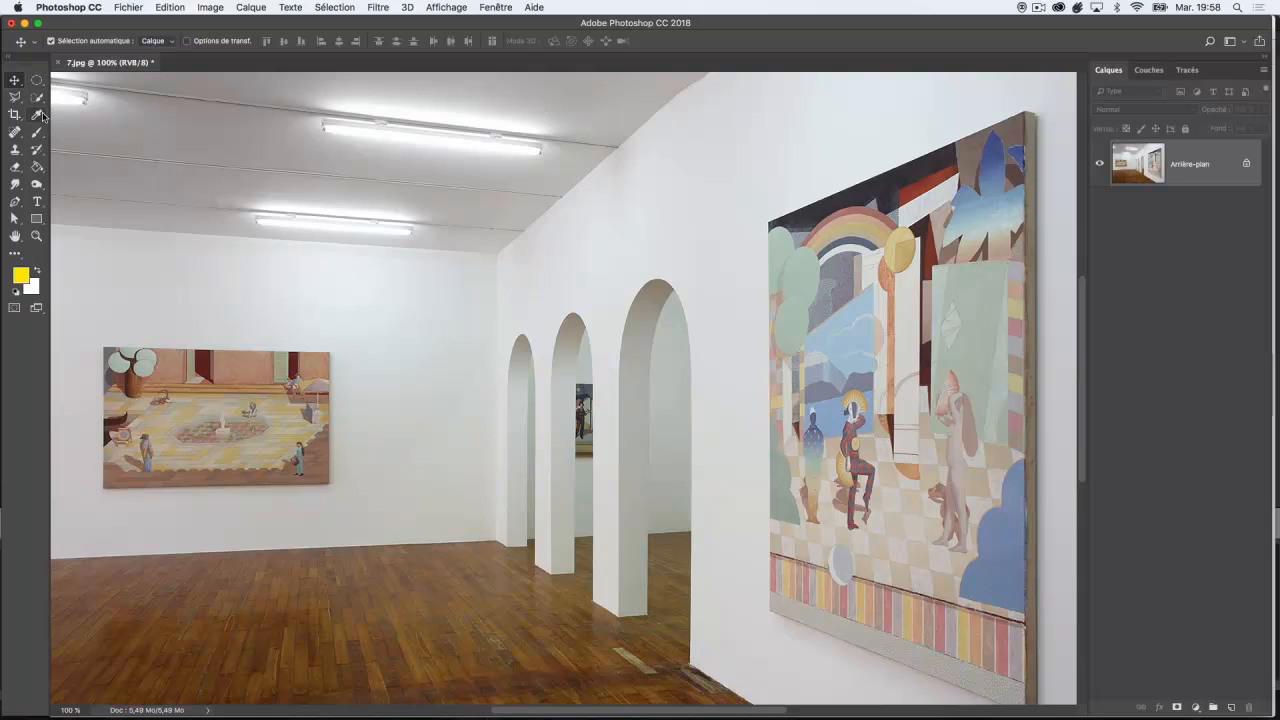
Step: Outline the small painting on the back wall with a Polygonal Lasso selection through its four corners
{"action": "left_click", "coordinate": [15, 97]}
{"action": "key", "text": "z"}
{"action": "left_click", "coordinate": [205, 375]}
{"action": "left_click_drag", "start_coordinate": [280, 413], "coordinate": [445, 328]}
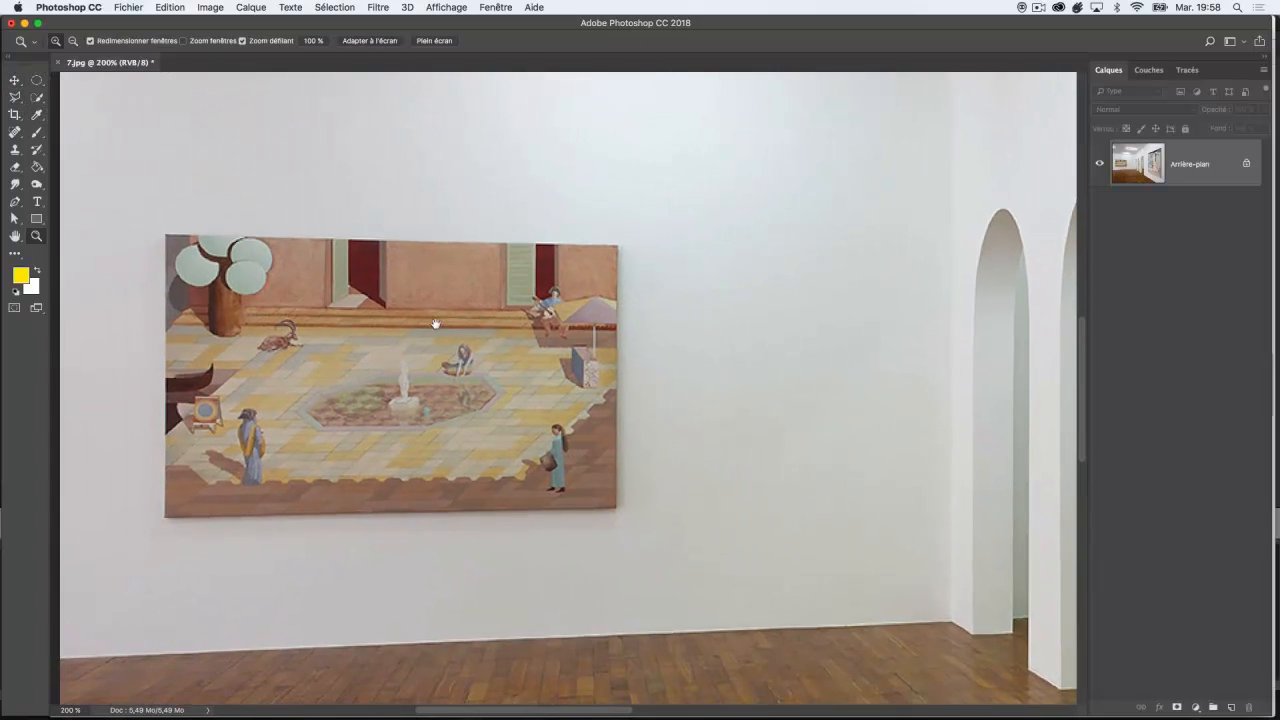
{"action": "left_click", "coordinate": [18, 98]}
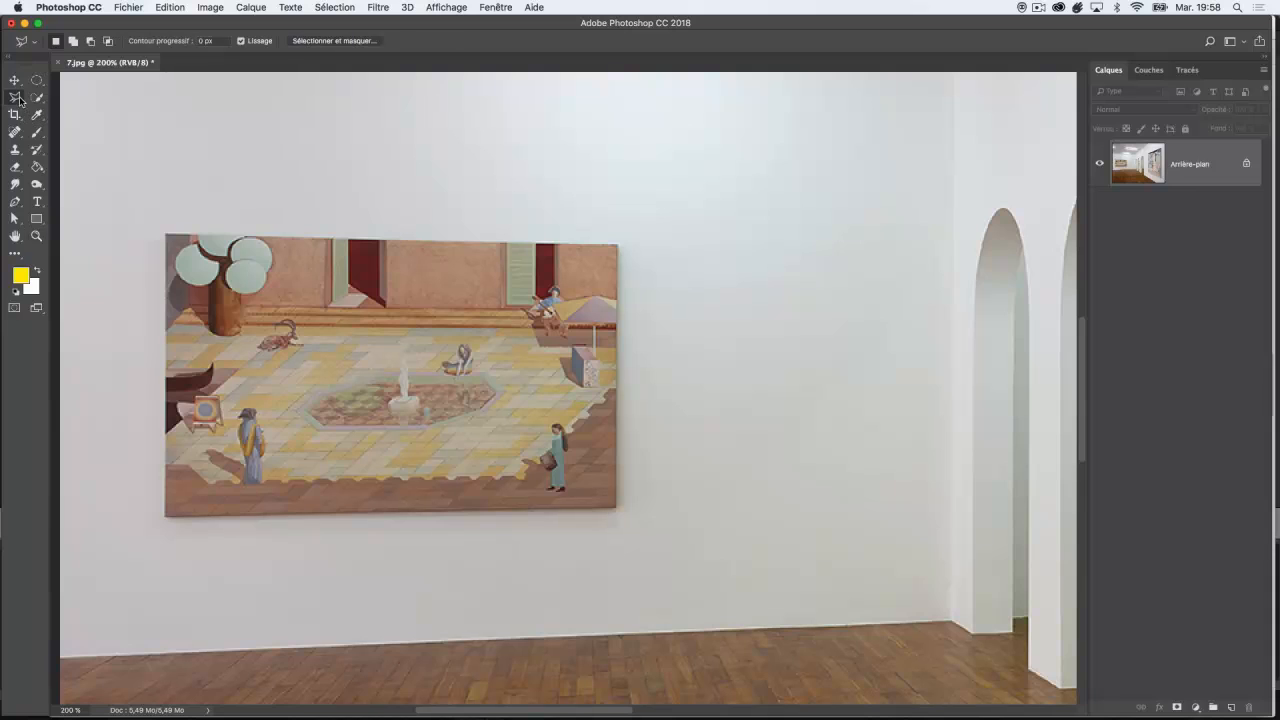
{"action": "left_click", "coordinate": [167, 235]}
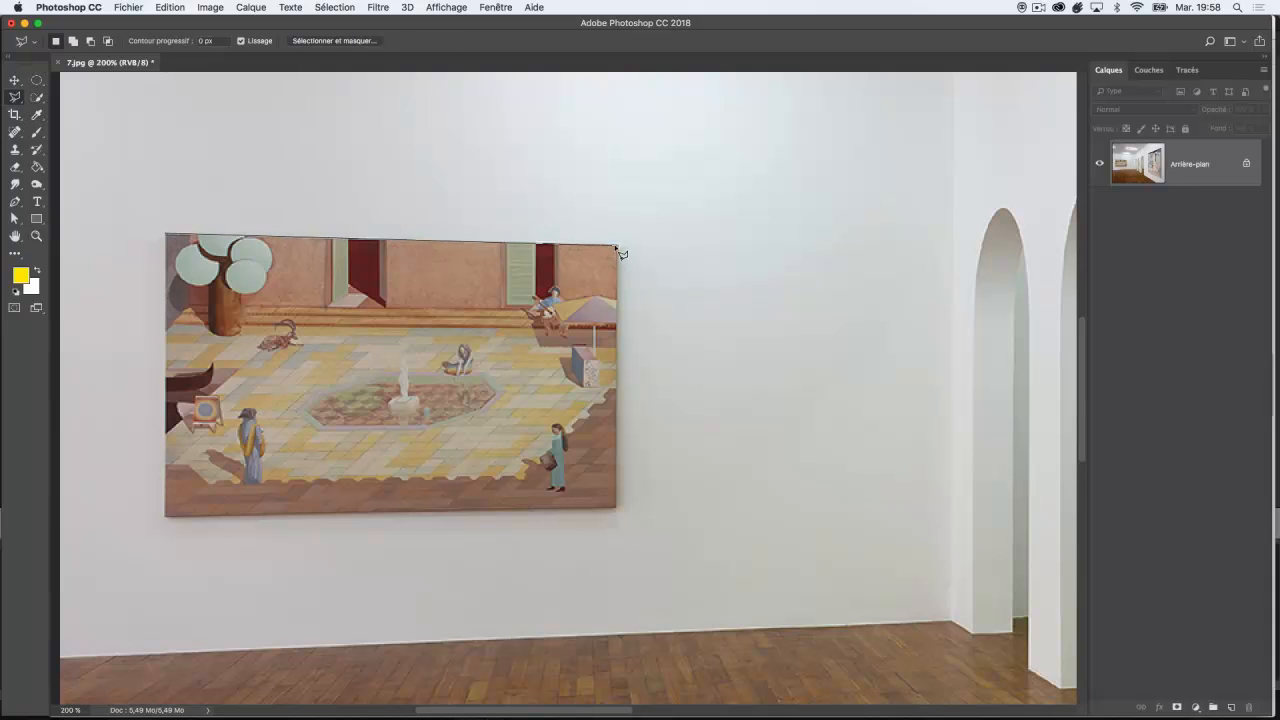
{"action": "left_click", "coordinate": [617, 245]}
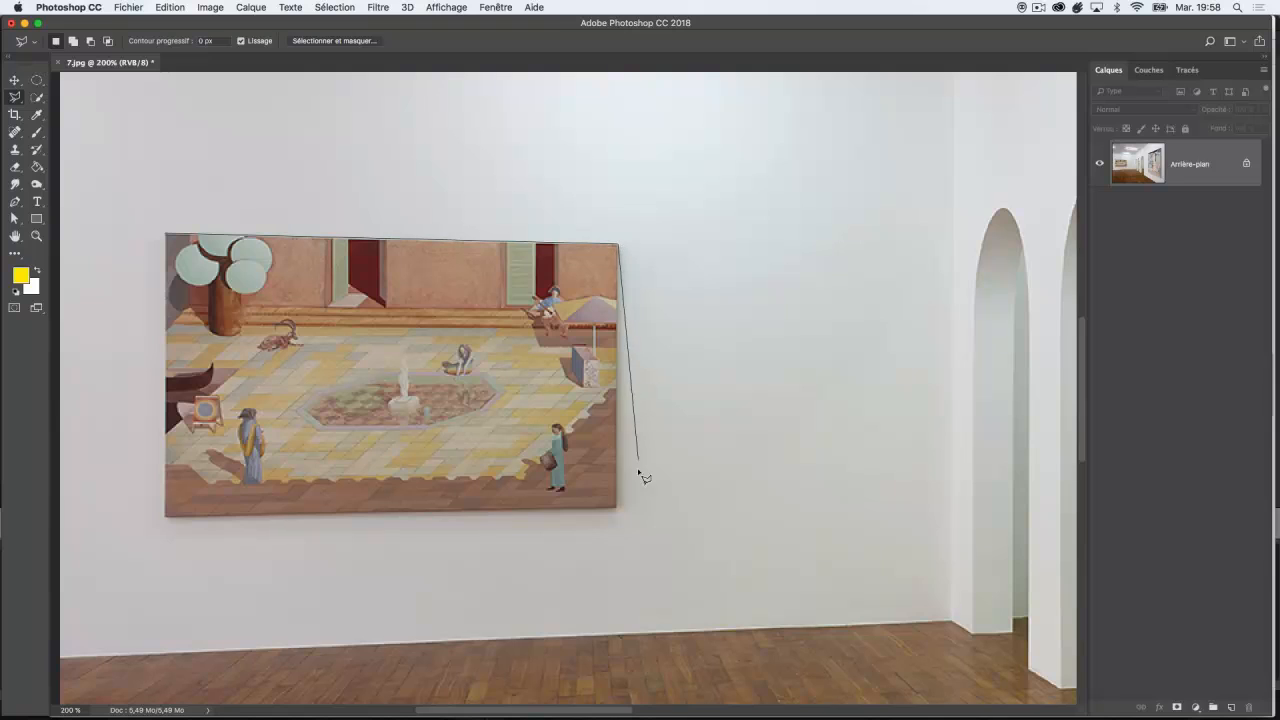
{"action": "left_click", "coordinate": [617, 508]}
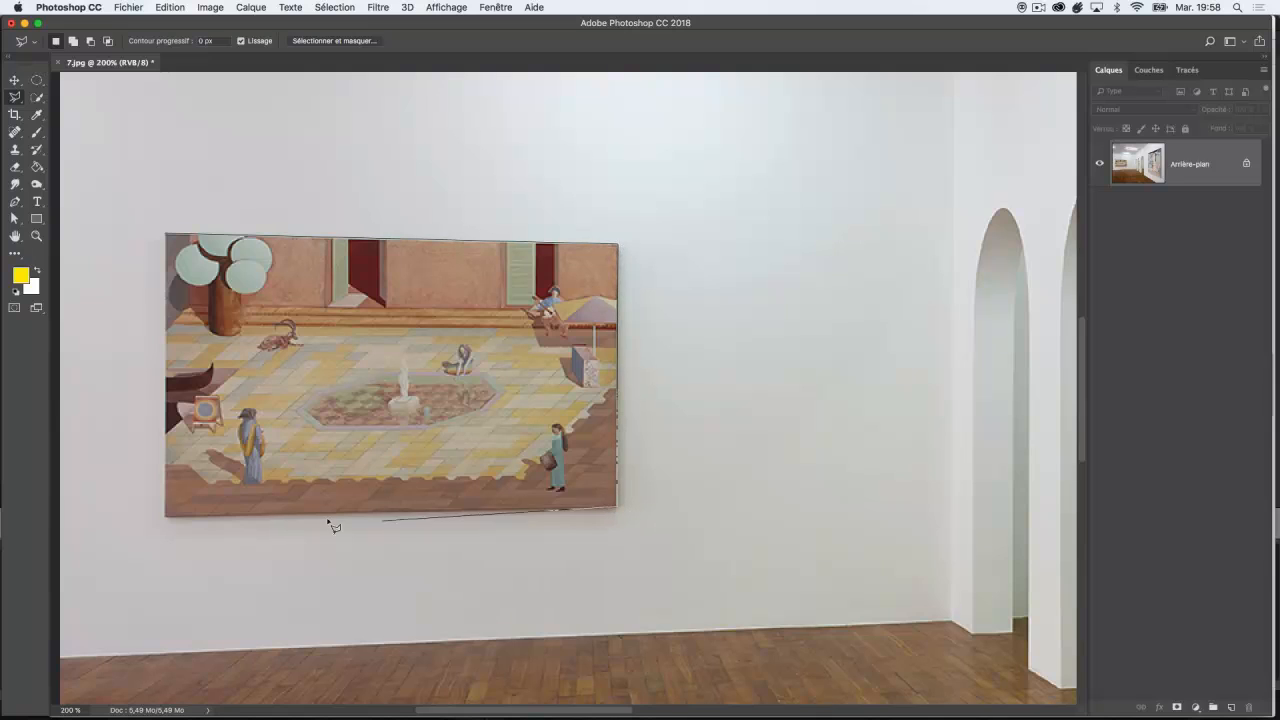
{"action": "double_click", "coordinate": [166, 517]}
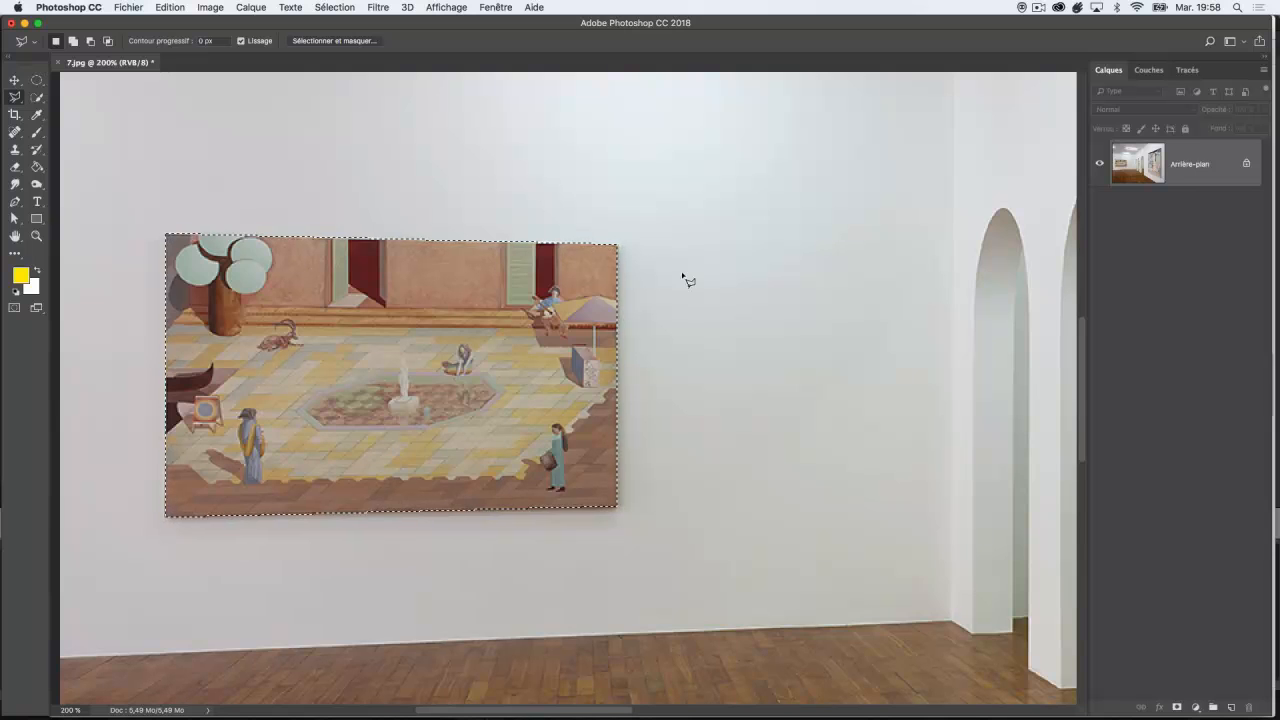
Step: Try to outline the large painting on the side wall as a new polygonal selection, and cancel it
{"action": "key", "text": "z"}
{"action": "left_click", "coordinate": [760, 378], "text": "alt"}
{"action": "key", "text": "space"}
{"action": "left_click_drag", "start_coordinate": [678, 352], "coordinate": [540, 310]}
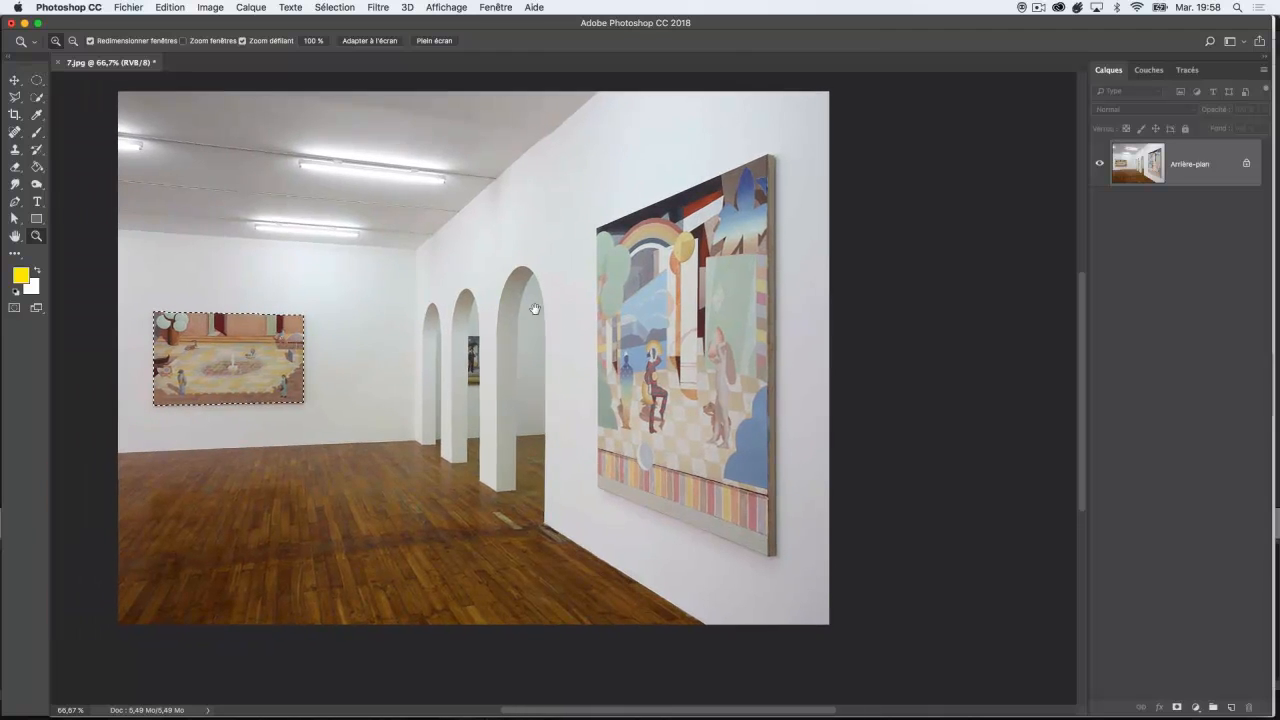
{"action": "left_click", "coordinate": [15, 97]}
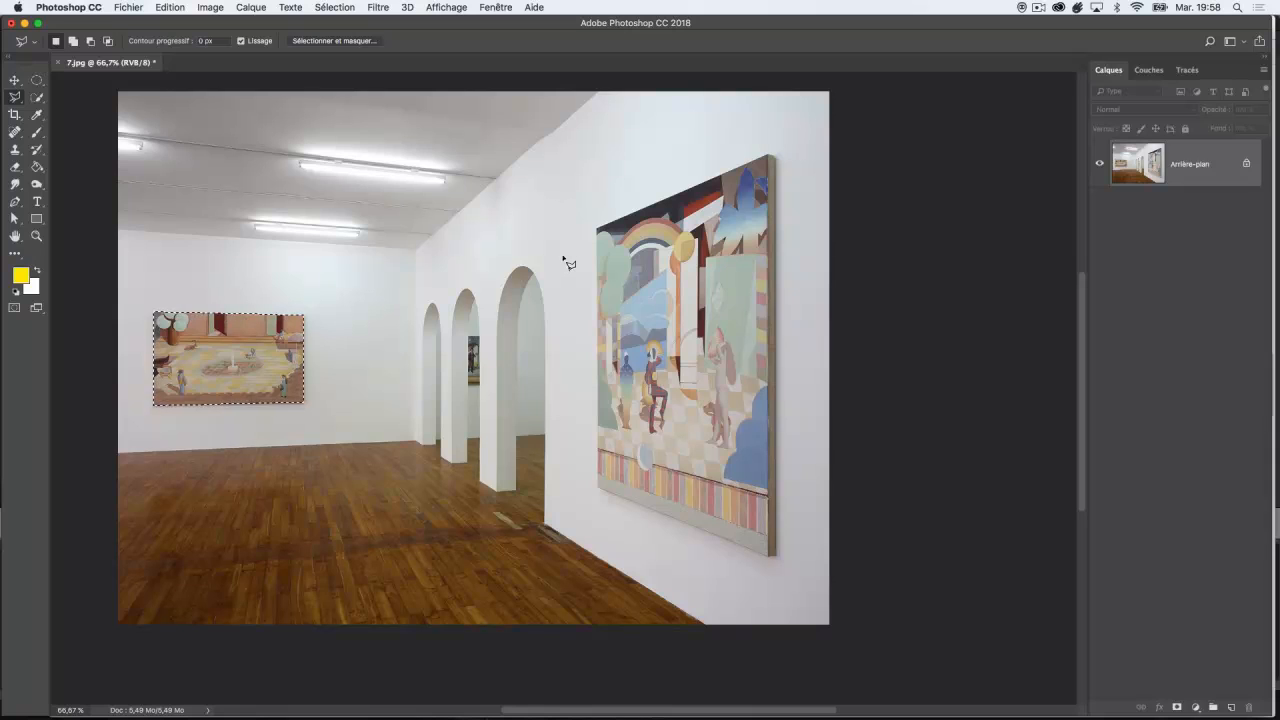
{"action": "left_click", "coordinate": [599, 230]}
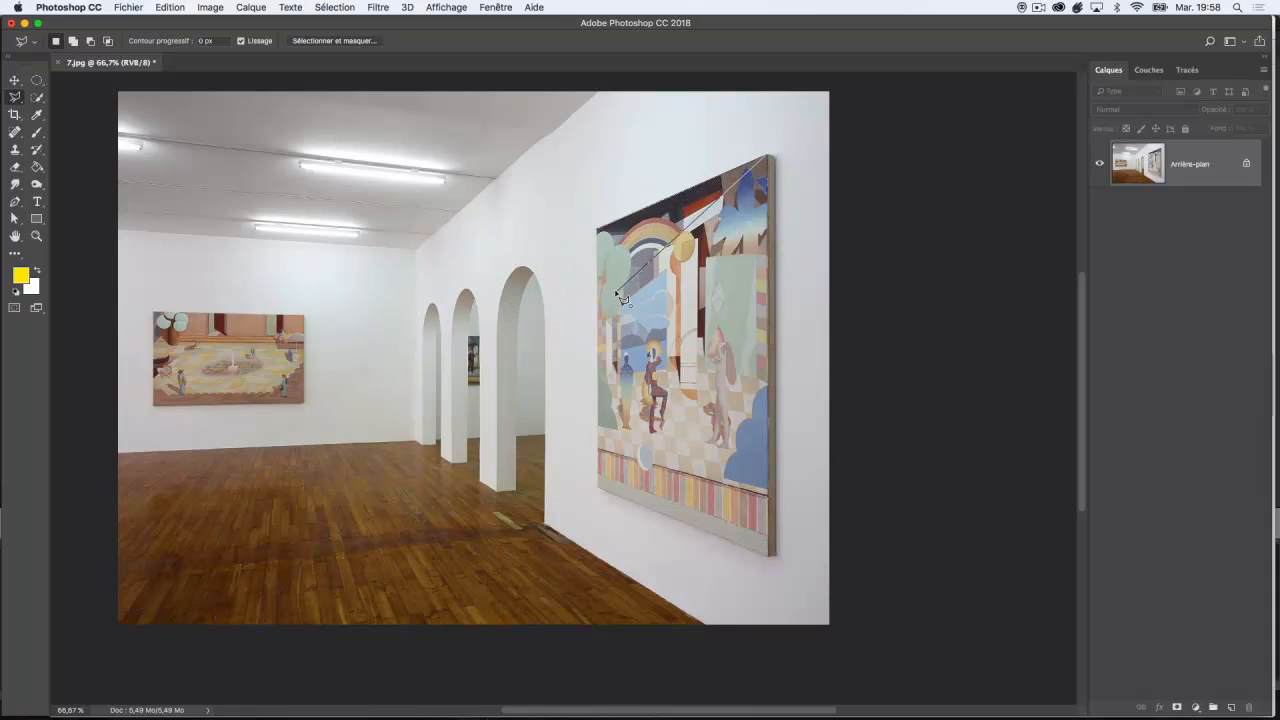
{"action": "key", "text": "Escape"}
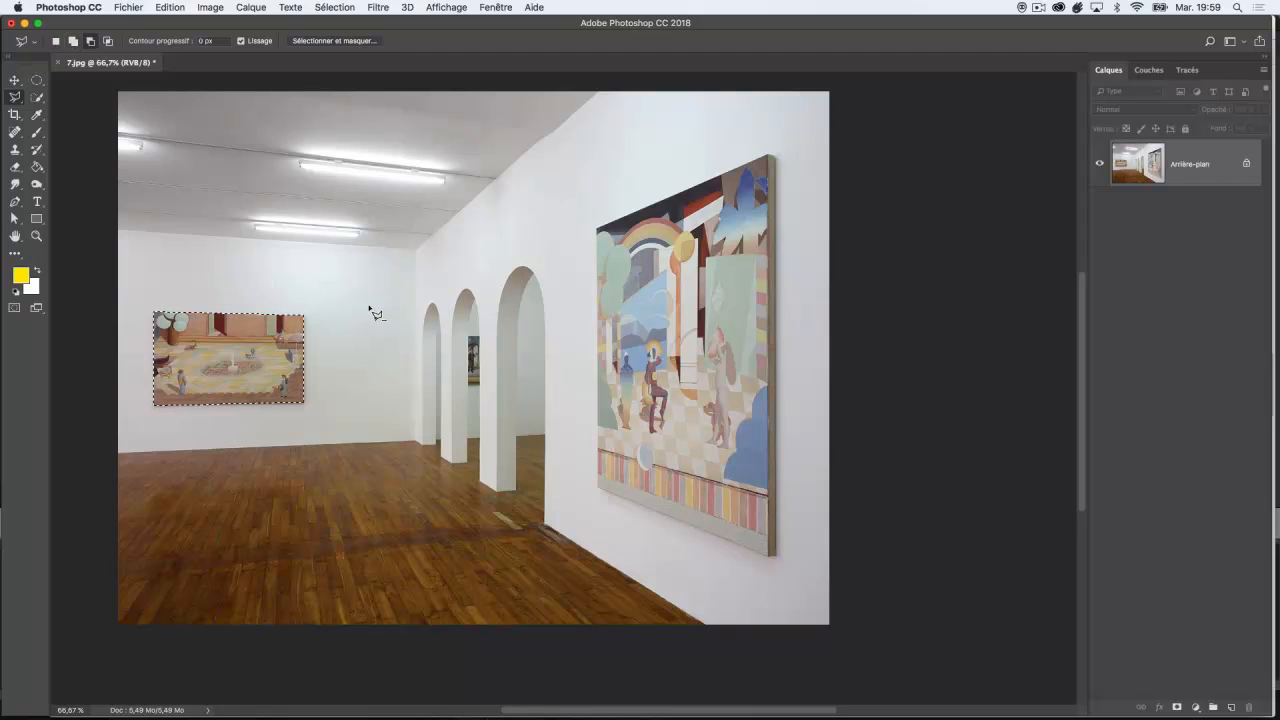
Step: Try to subtract a polygonal area from the selection around the small painting, and cancel it
{"action": "left_click", "coordinate": [330, 367]}
{"action": "left_click", "coordinate": [346, 305]}
{"action": "left_click", "coordinate": [247, 275]}
{"action": "left_click", "coordinate": [266, 351]}
{"action": "key", "text": "Escape"}
Step: Add the large side-wall painting to the existing selection by outlining its four corners with the Polygonal Lasso
{"action": "key", "text": "shift"}
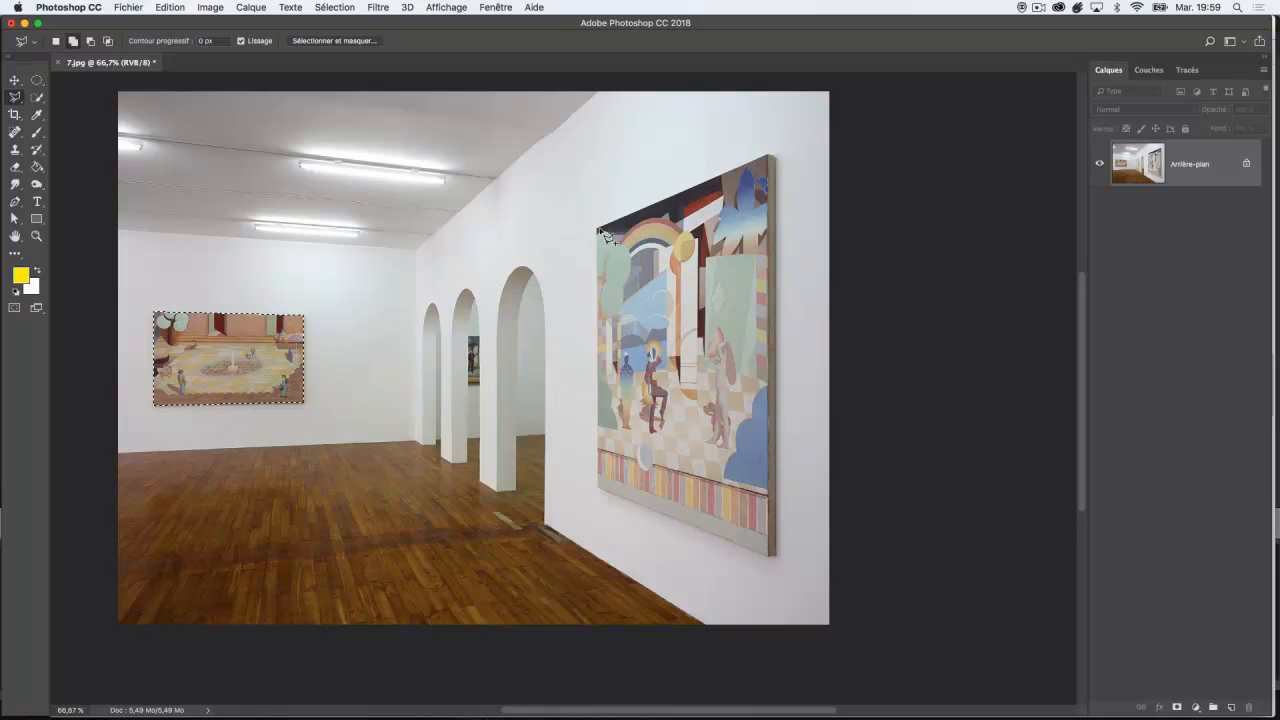
{"action": "left_click", "coordinate": [776, 156]}
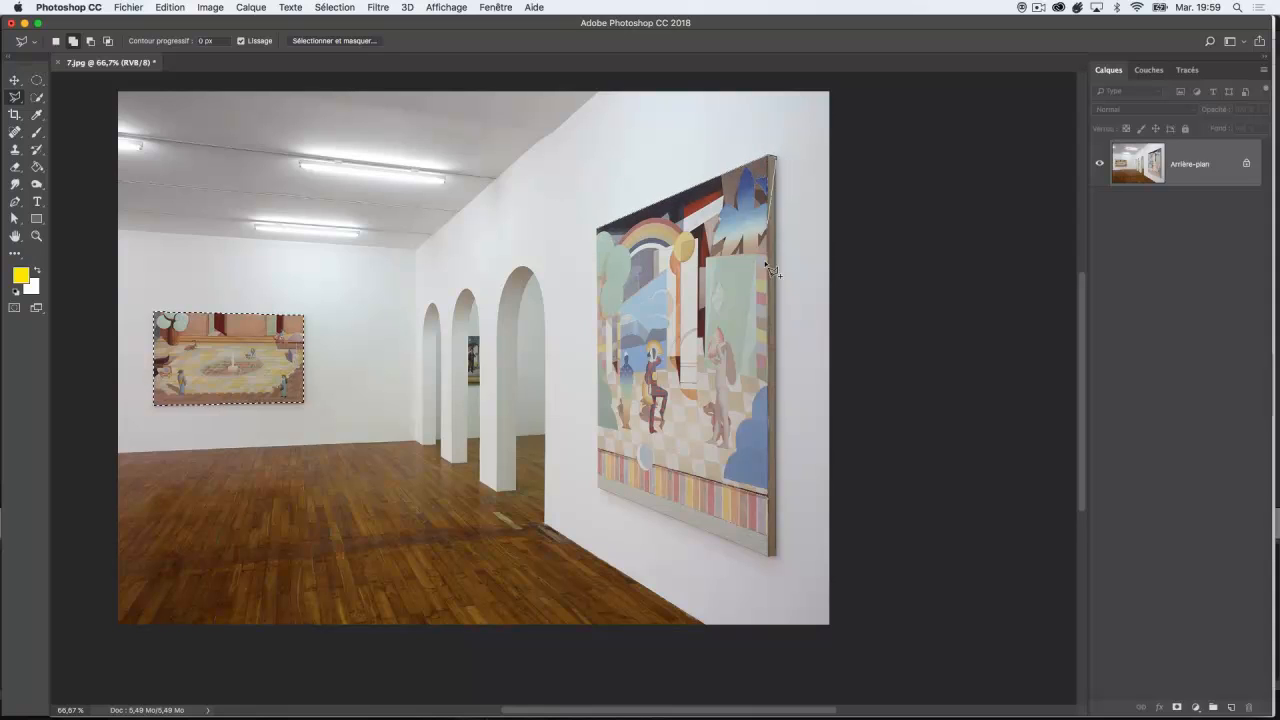
{"action": "left_click", "coordinate": [746, 554]}
{"action": "left_click", "coordinate": [599, 490]}
{"action": "left_click", "coordinate": [599, 230]}
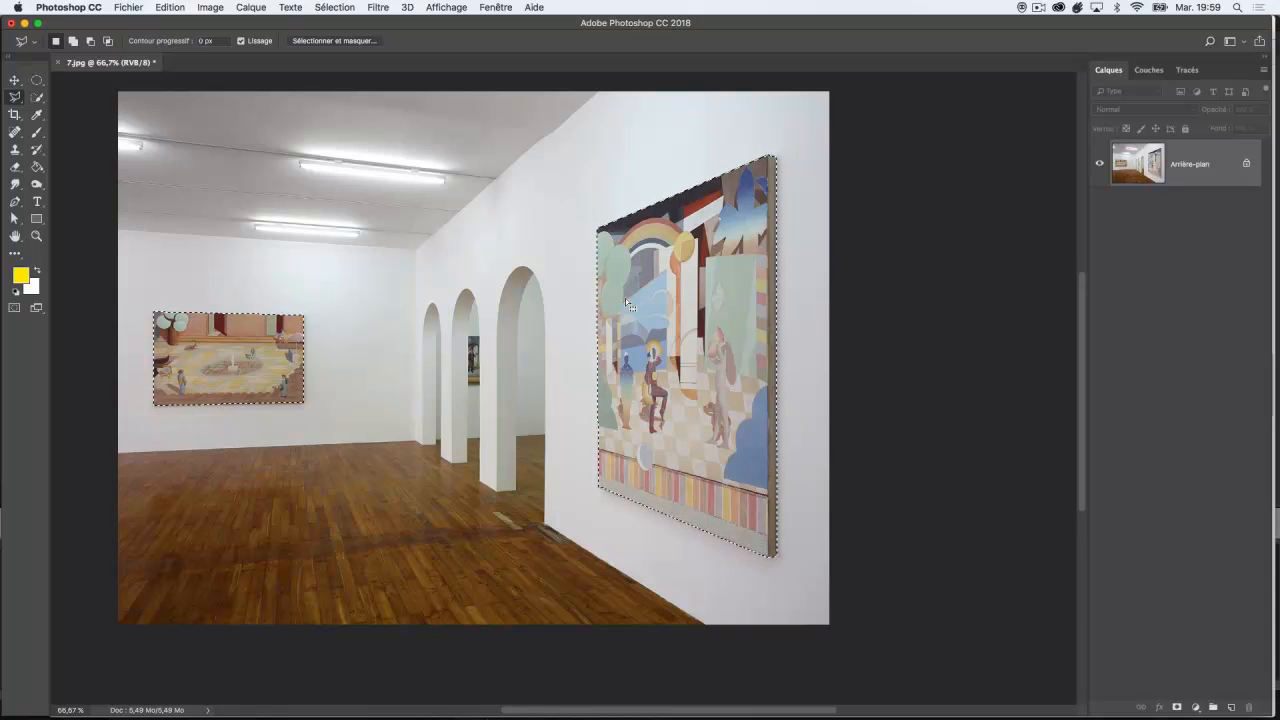
Step: Switch the Polygonal Lasso between its add, intersect and new selection modes
{"action": "left_click", "coordinate": [73, 42]}
{"action": "left_click", "coordinate": [108, 42]}
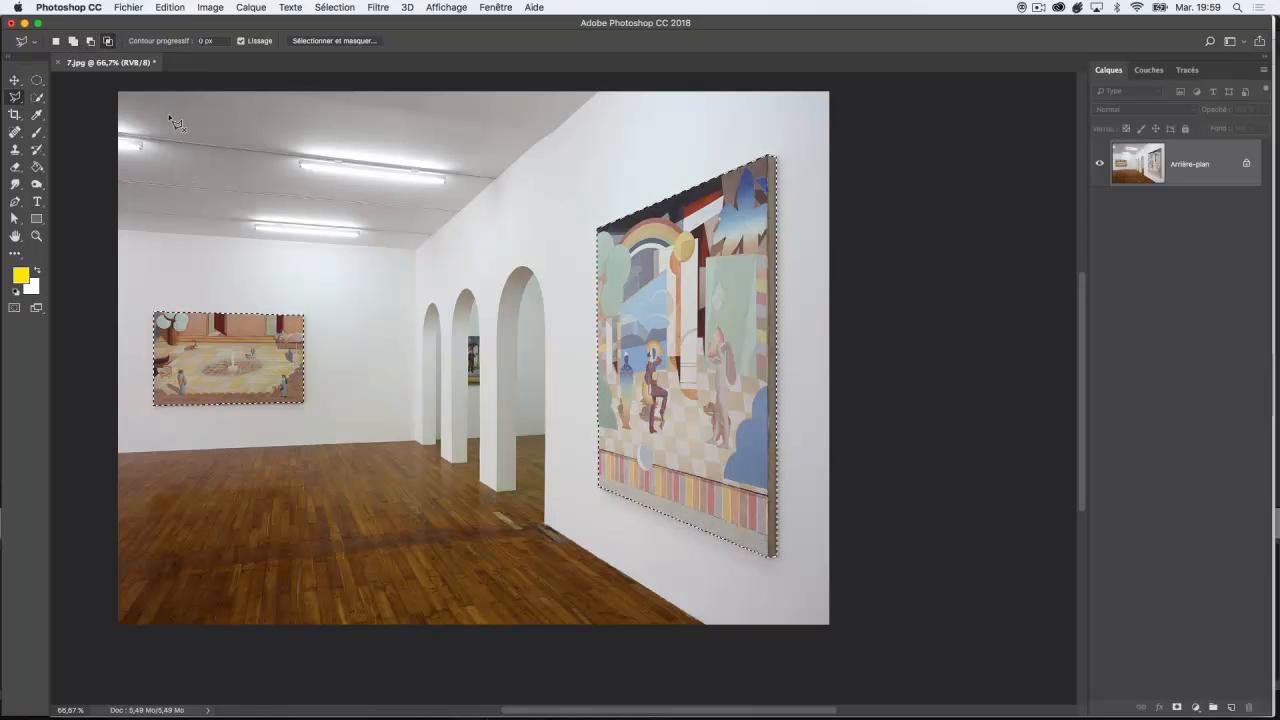
{"action": "left_click", "coordinate": [56, 41]}
{"action": "left_click", "coordinate": [72, 41]}
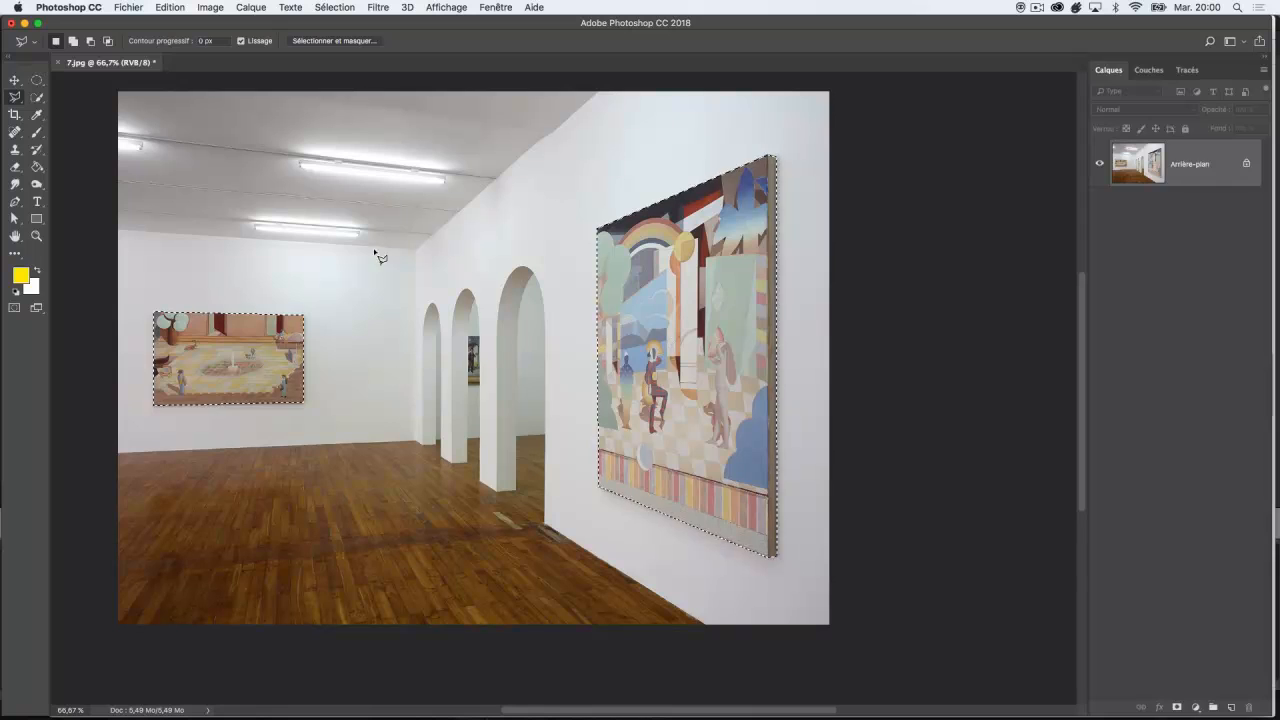
Step: Try moving the contents of the two selected paintings slightly, and undo the move
{"action": "key", "text": "v"}
{"action": "mouse_move", "coordinate": [214, 340]}
{"action": "left_mouse_down"}
{"action": "mouse_move", "coordinate": [224, 261]}
{"action": "mouse_move", "coordinate": [217, 343]}
{"action": "mouse_move", "coordinate": [234, 276]}
{"action": "mouse_move", "coordinate": [314, 344]}
{"action": "mouse_move", "coordinate": [212, 335]}
{"action": "mouse_move", "coordinate": [238, 307]}
{"action": "mouse_move", "coordinate": [232, 322]}
{"action": "left_mouse_up"}
{"action": "key", "text": "super+z"}
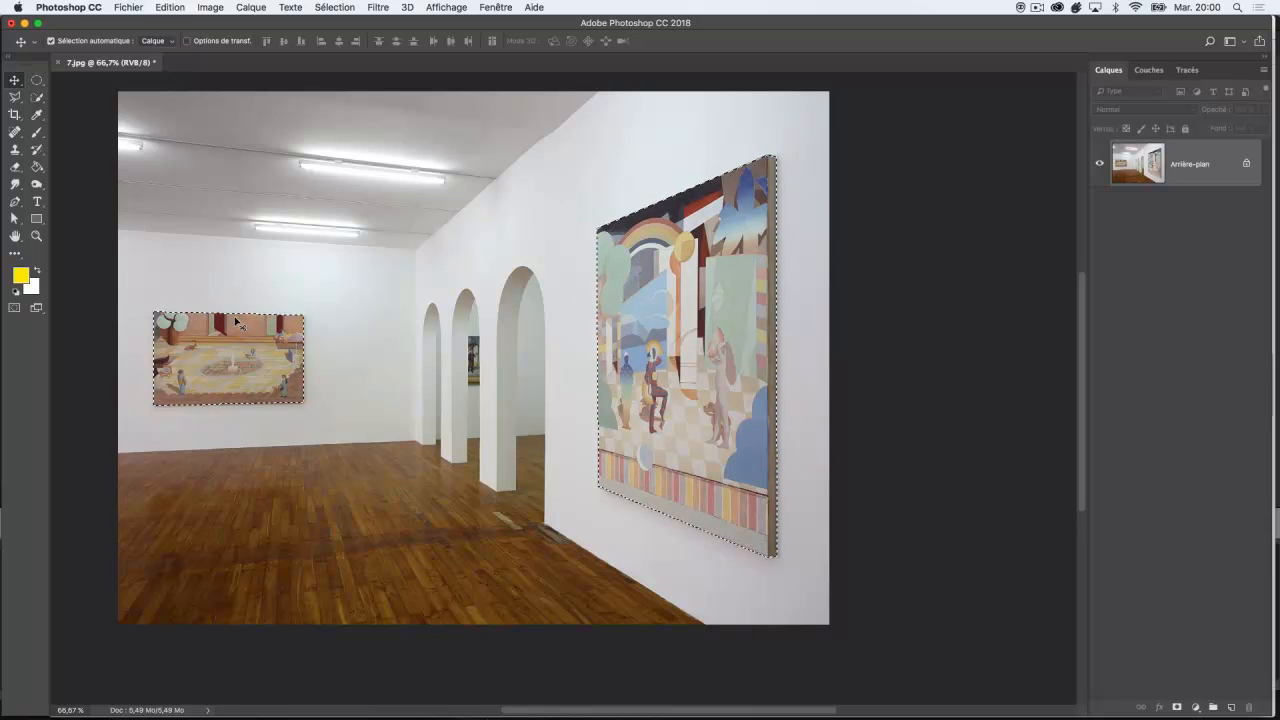